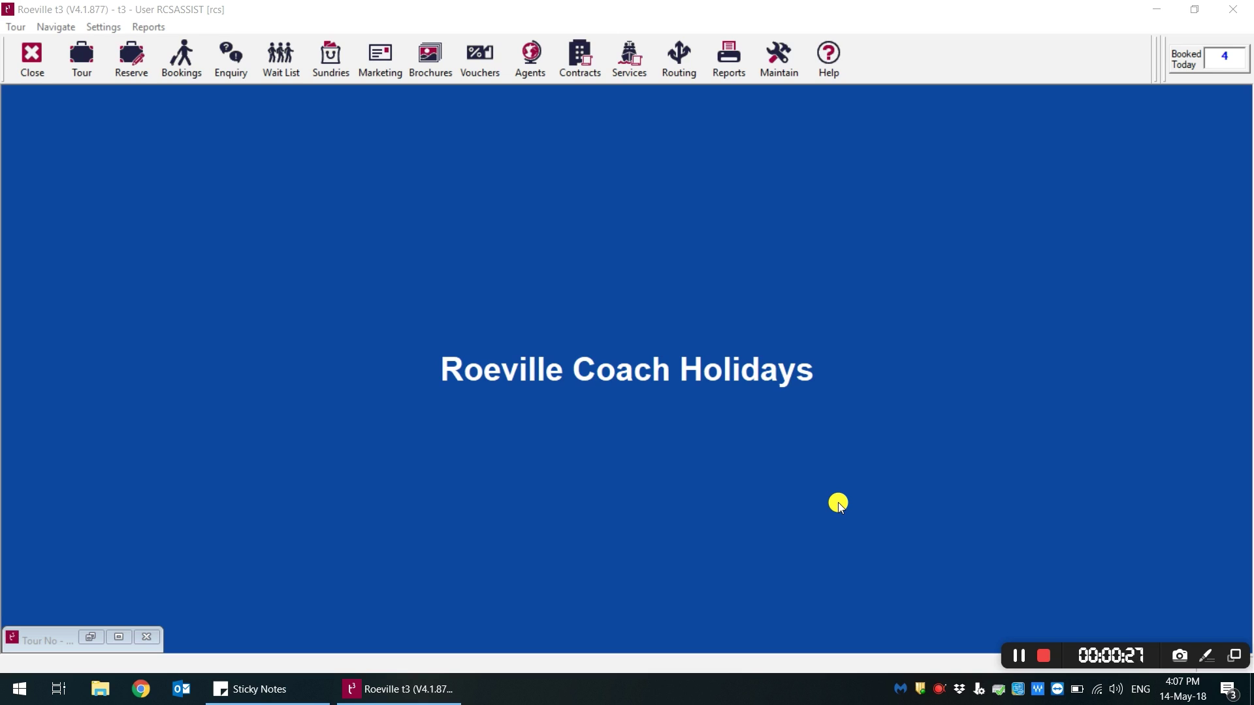
Start a new non-agent reservation on FALMO18 2 and fill the lead name from the existing customer found by surname
left_click(91, 638)
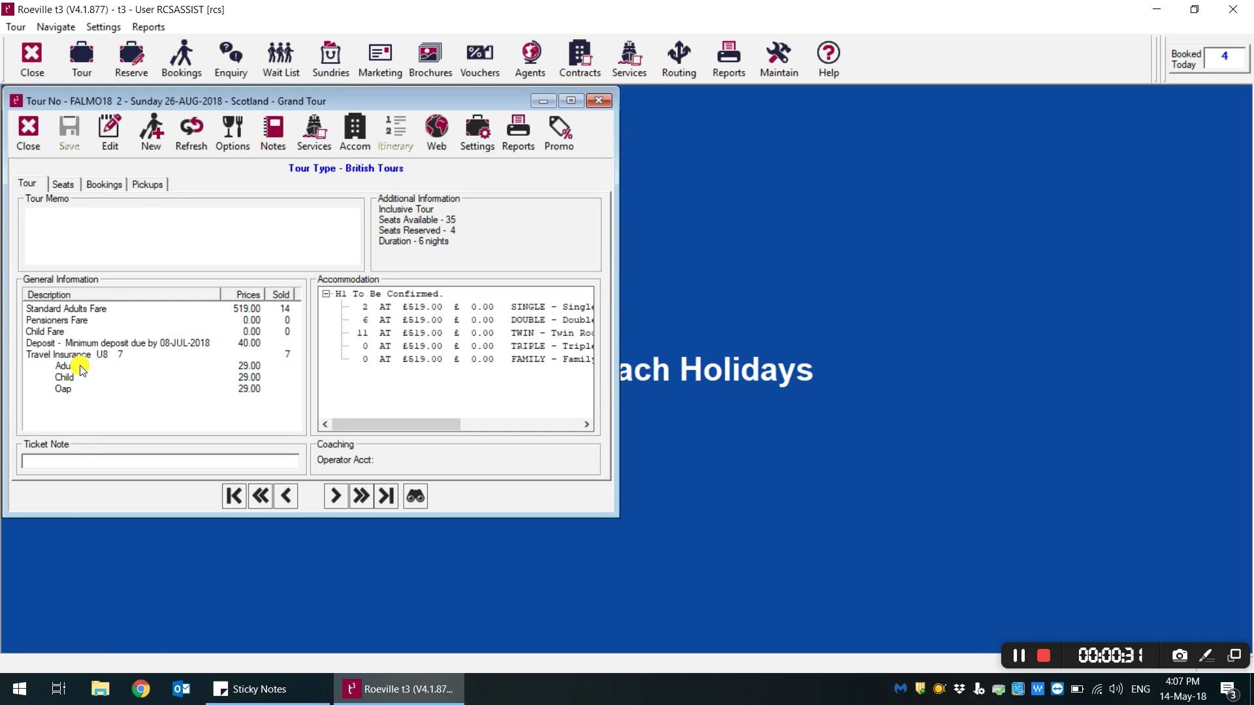
left_click(151, 138)
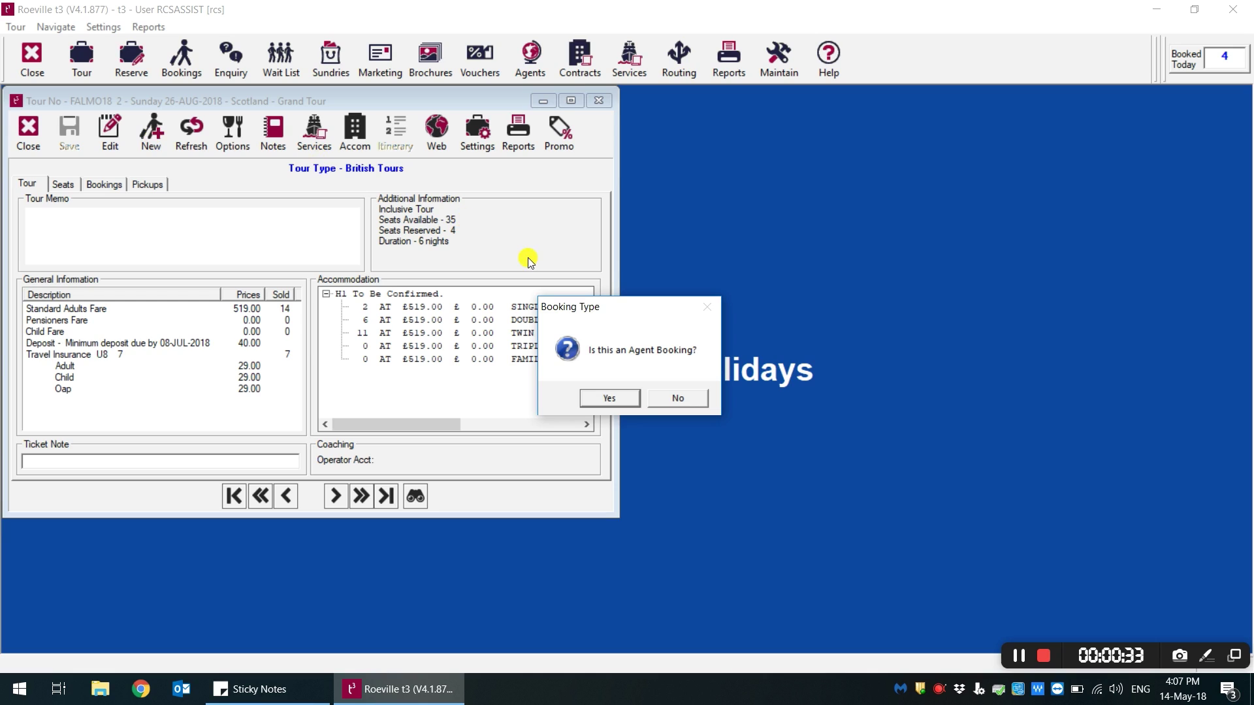
left_click(669, 399)
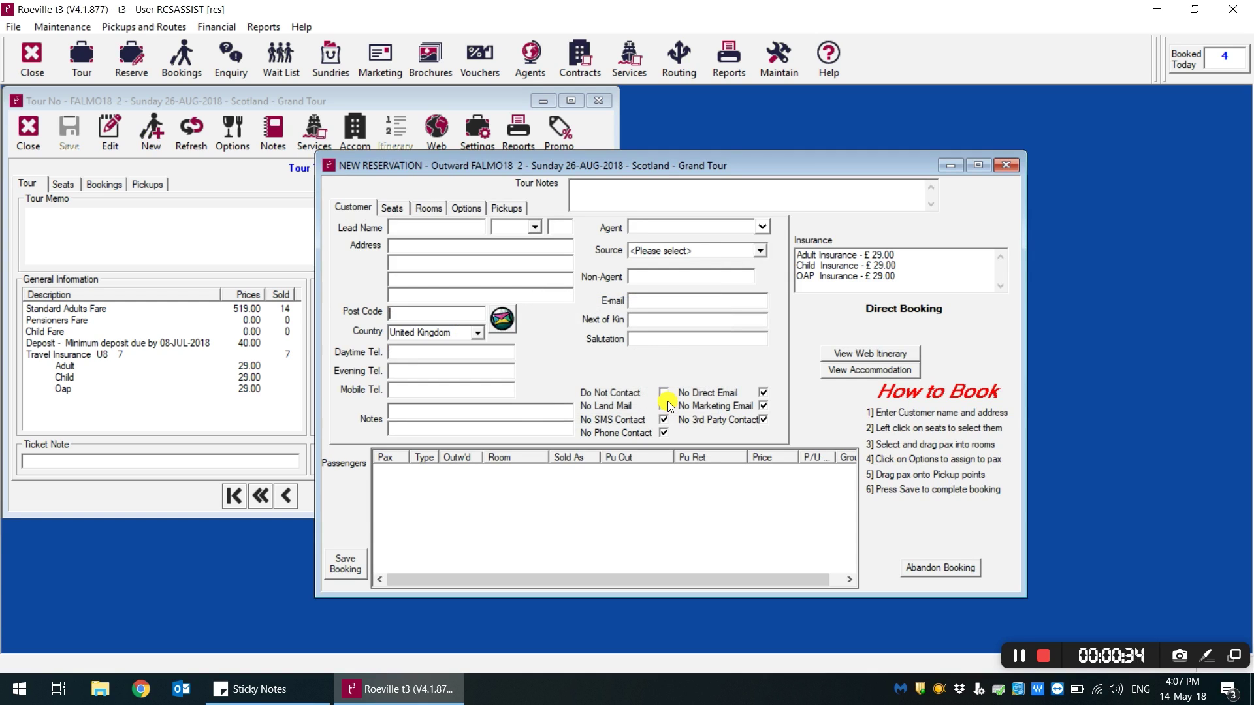
left_click(438, 225)
type("roeville")
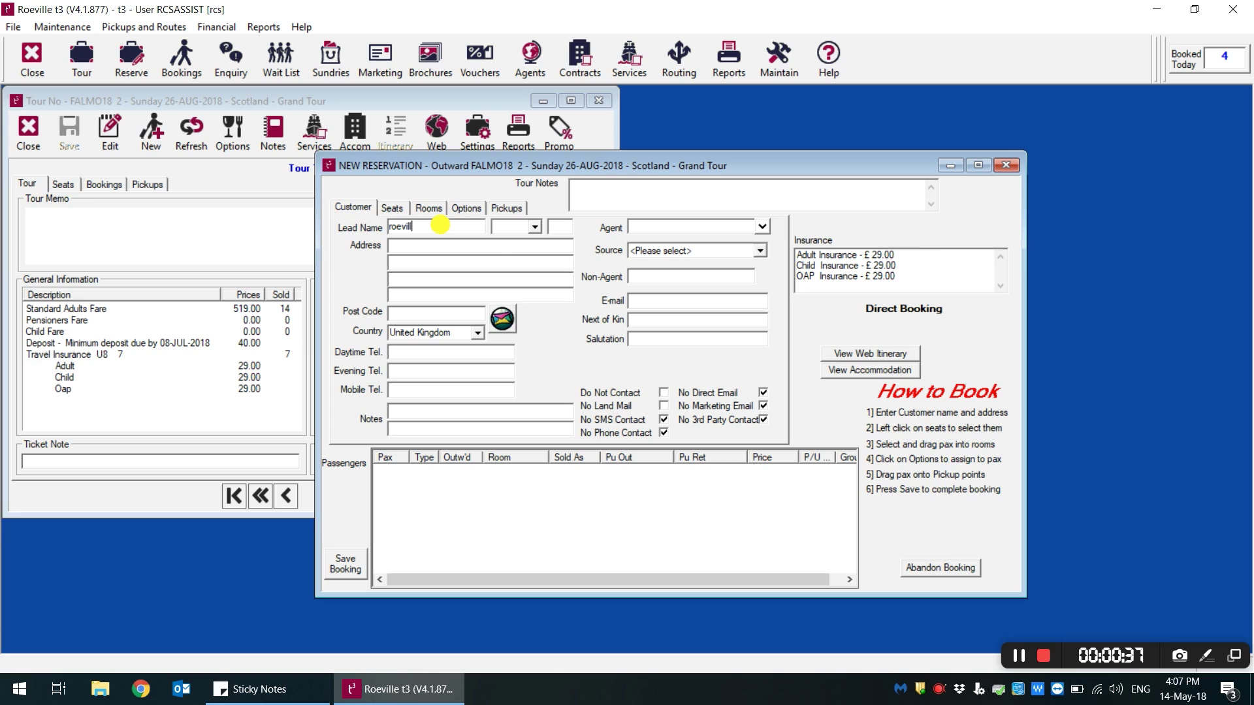
key("Return")
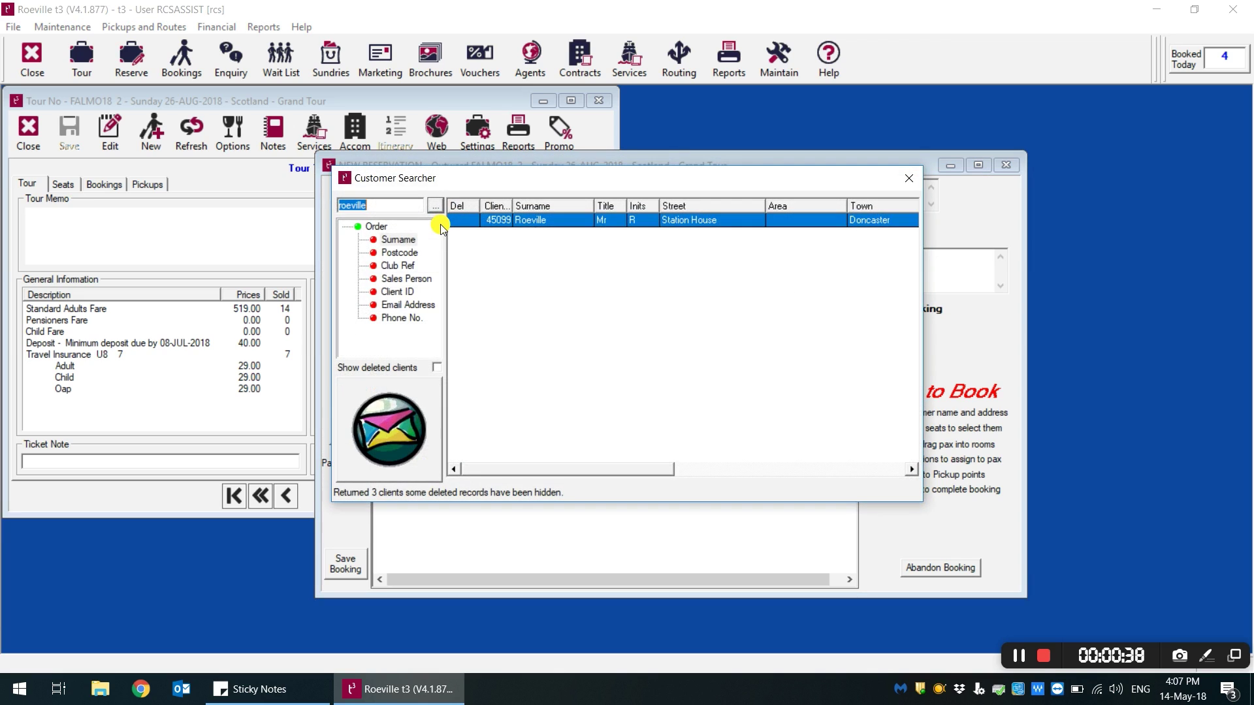
double_click(512, 222)
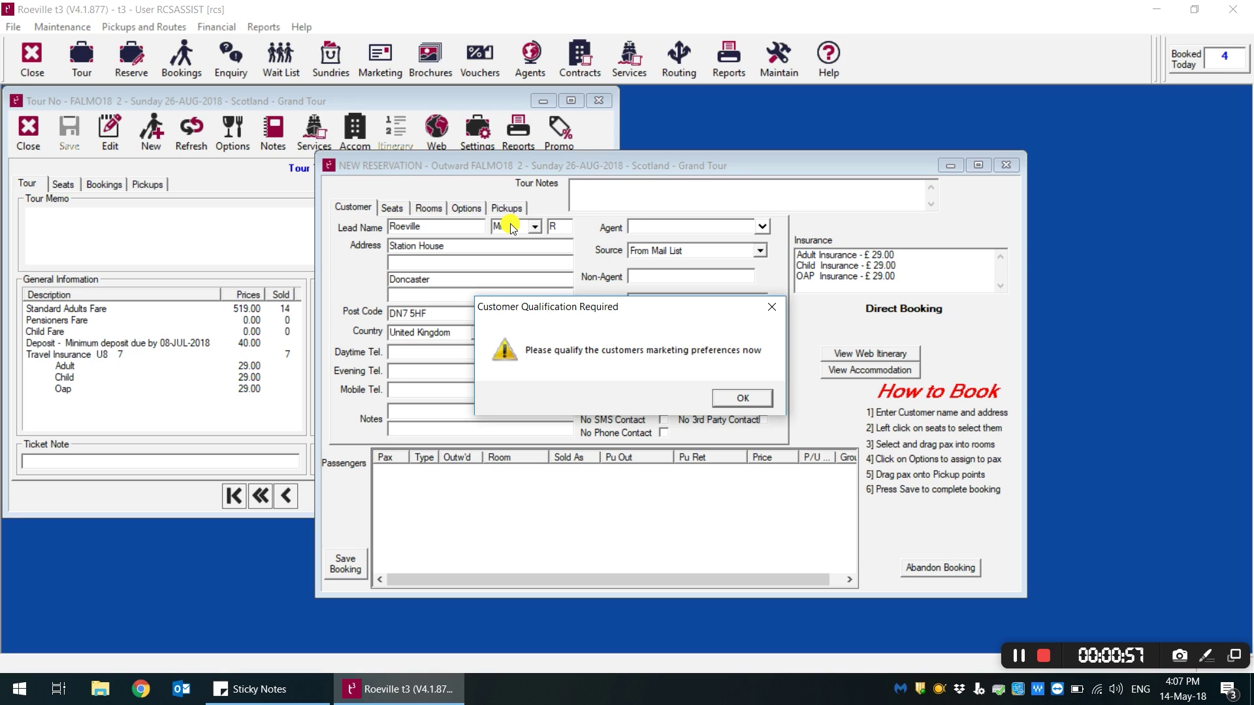
Opt the customer out of land mail and SMS, and mark GDPR preferences qualified on 14-MAY-2018
left_click(716, 398)
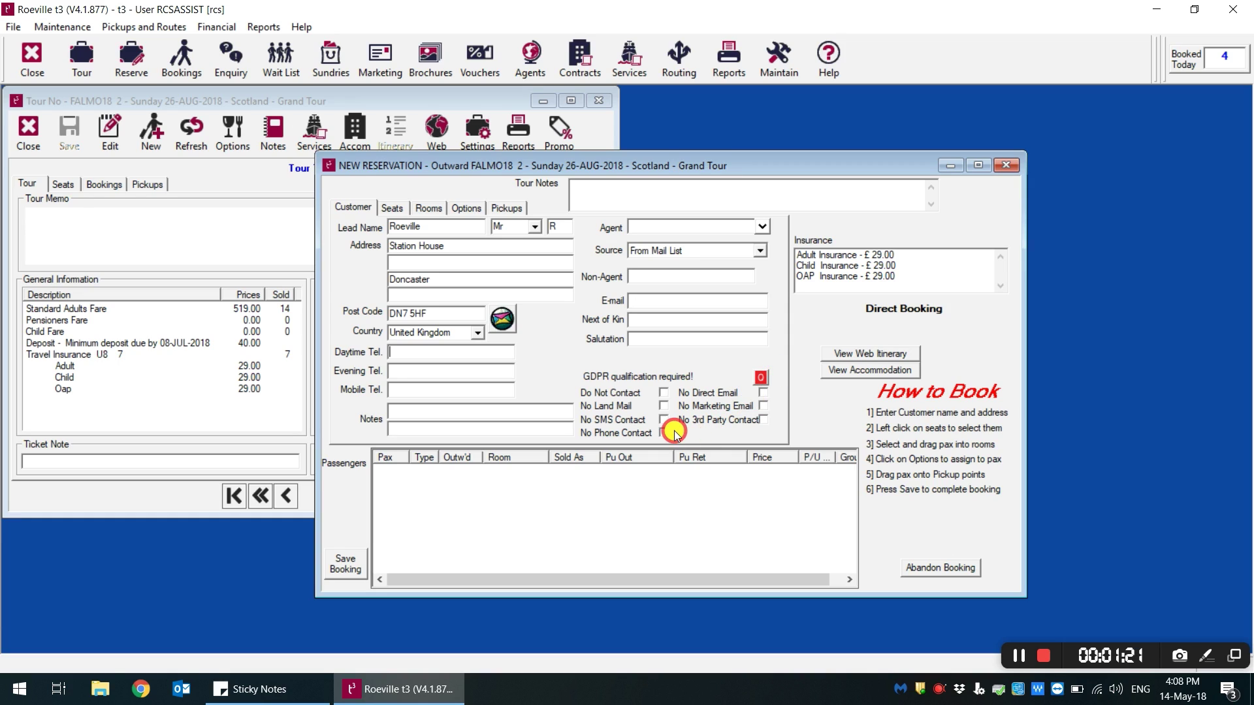
left_click(664, 409)
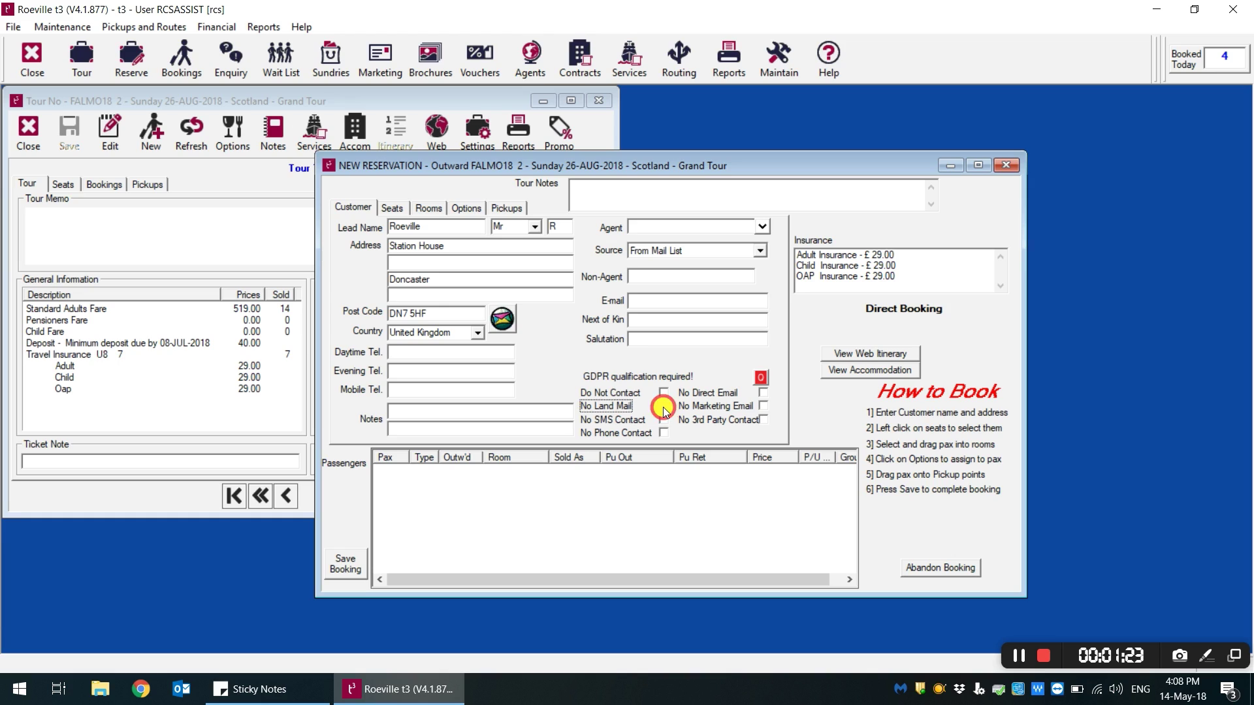
left_click(665, 422)
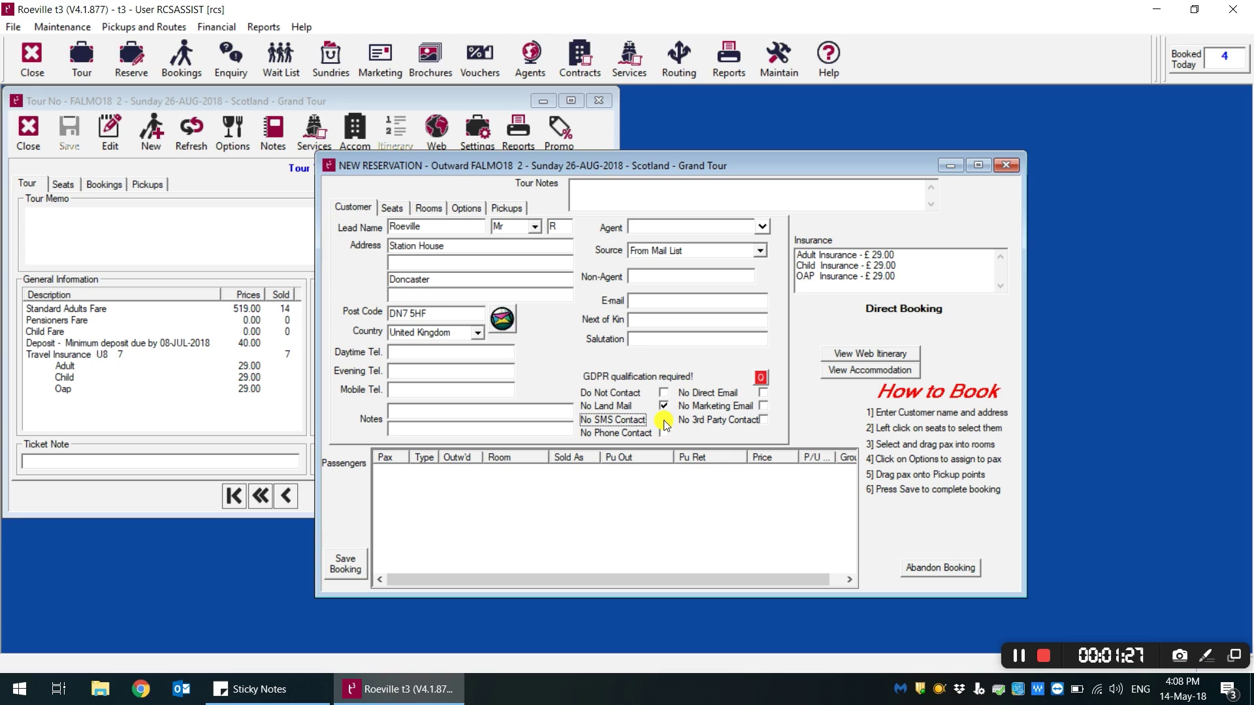
left_click(761, 378)
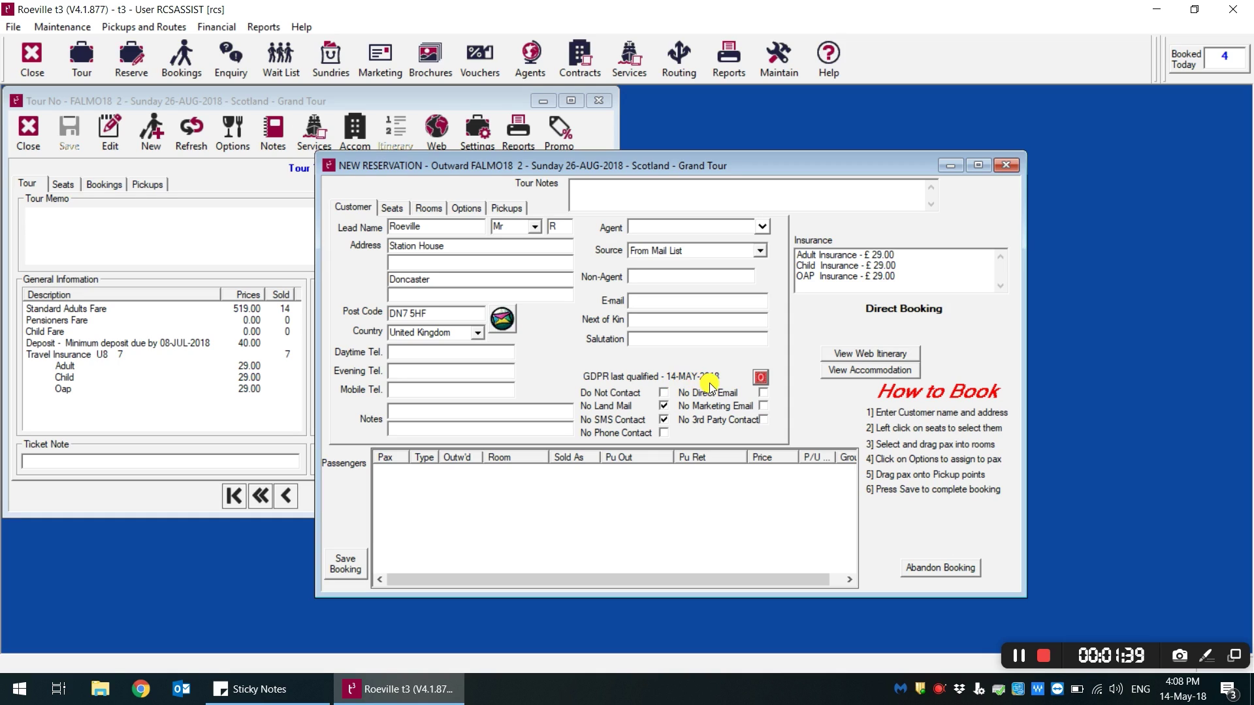
Assign the two adults to coach seats 5A and 5B and put both in the Double Room
left_click(392, 208)
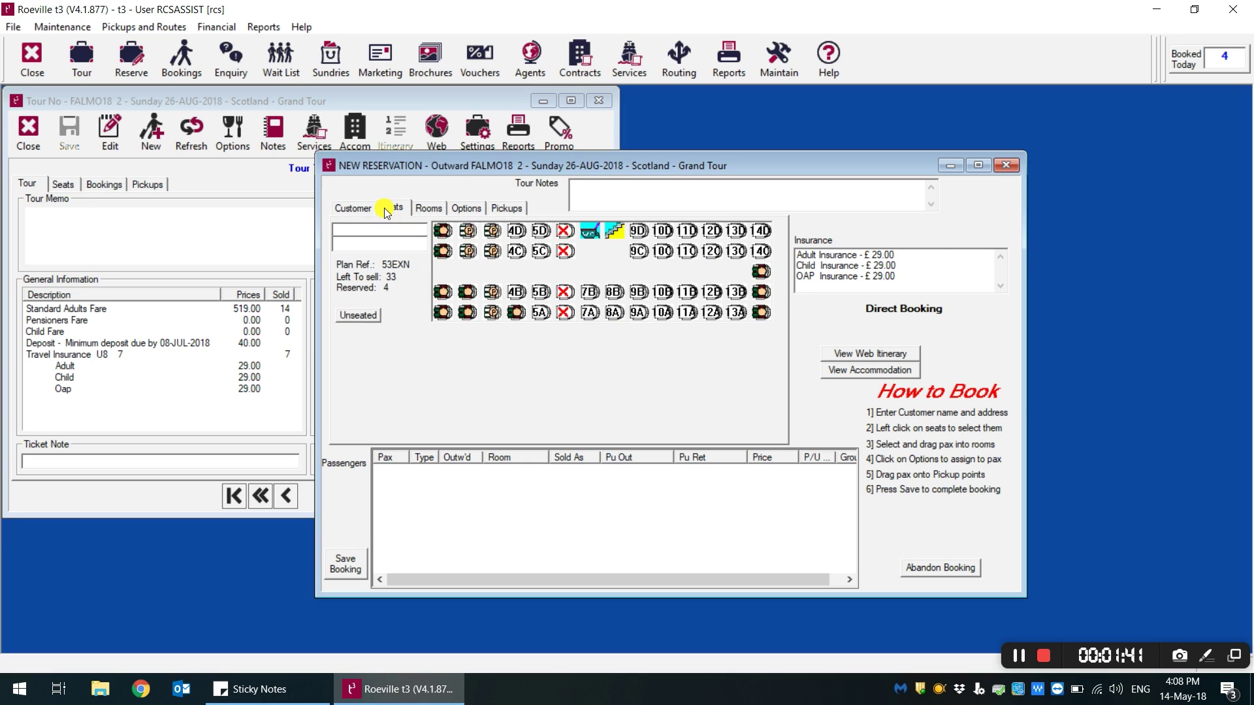
left_click(540, 312)
left_click(540, 292)
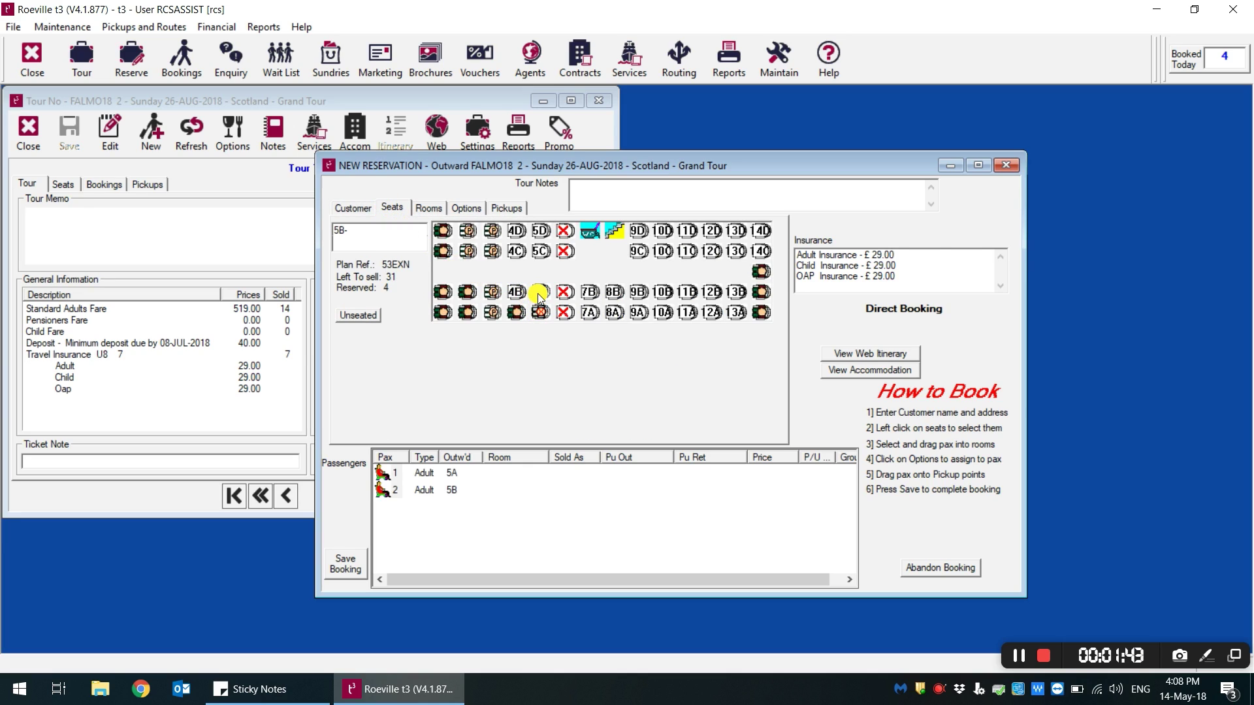
left_click(435, 213)
left_click_drag(386, 472, 441, 279)
Save and confirm the booking, updating the client's master details with the changes
left_click(345, 563)
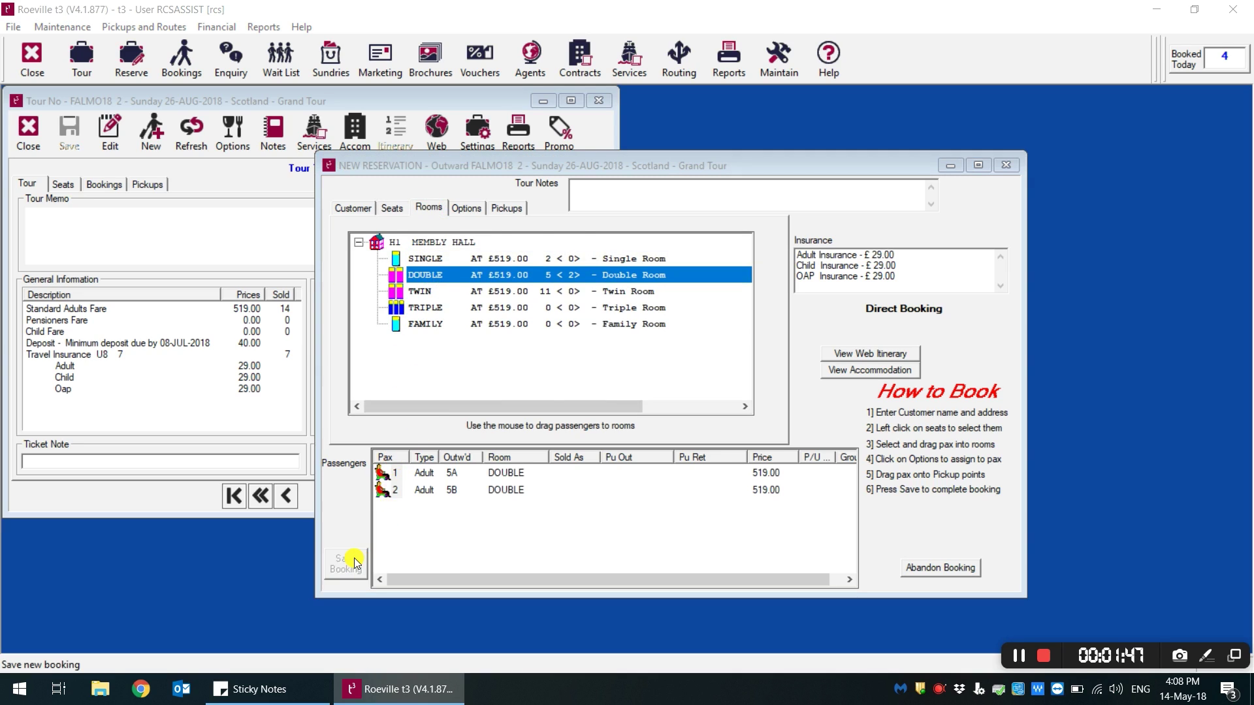
left_click(564, 421)
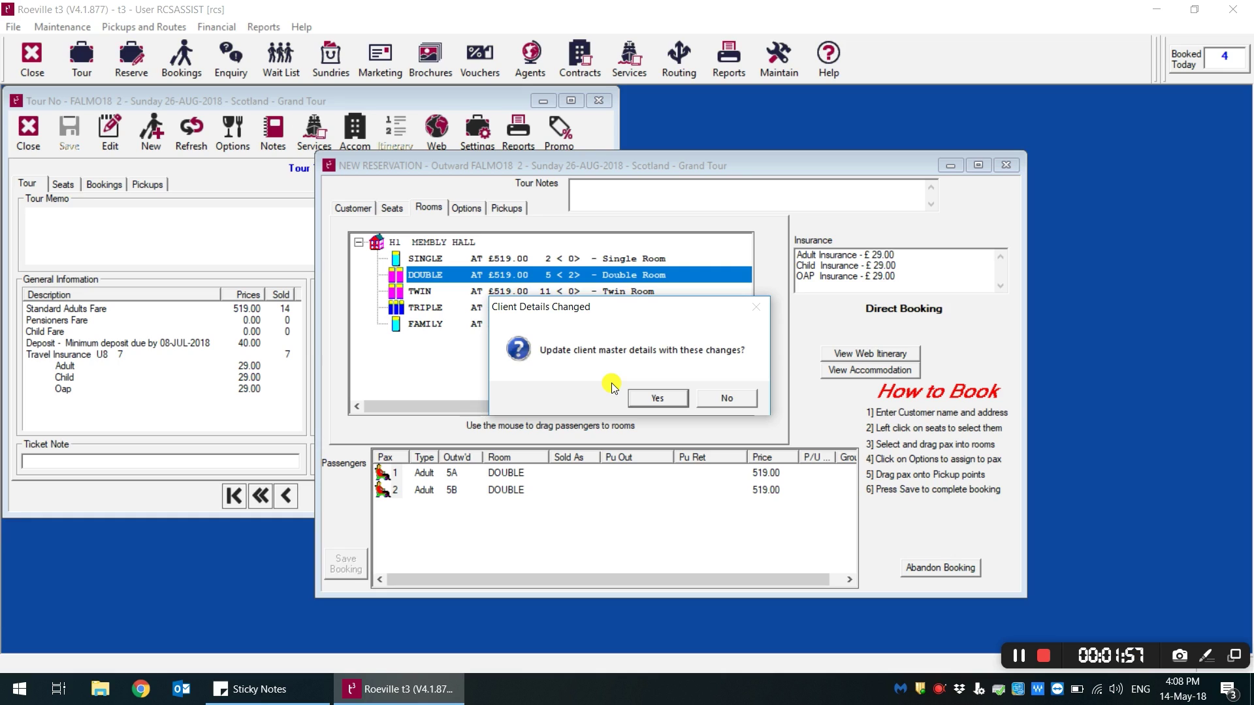
left_click(665, 396)
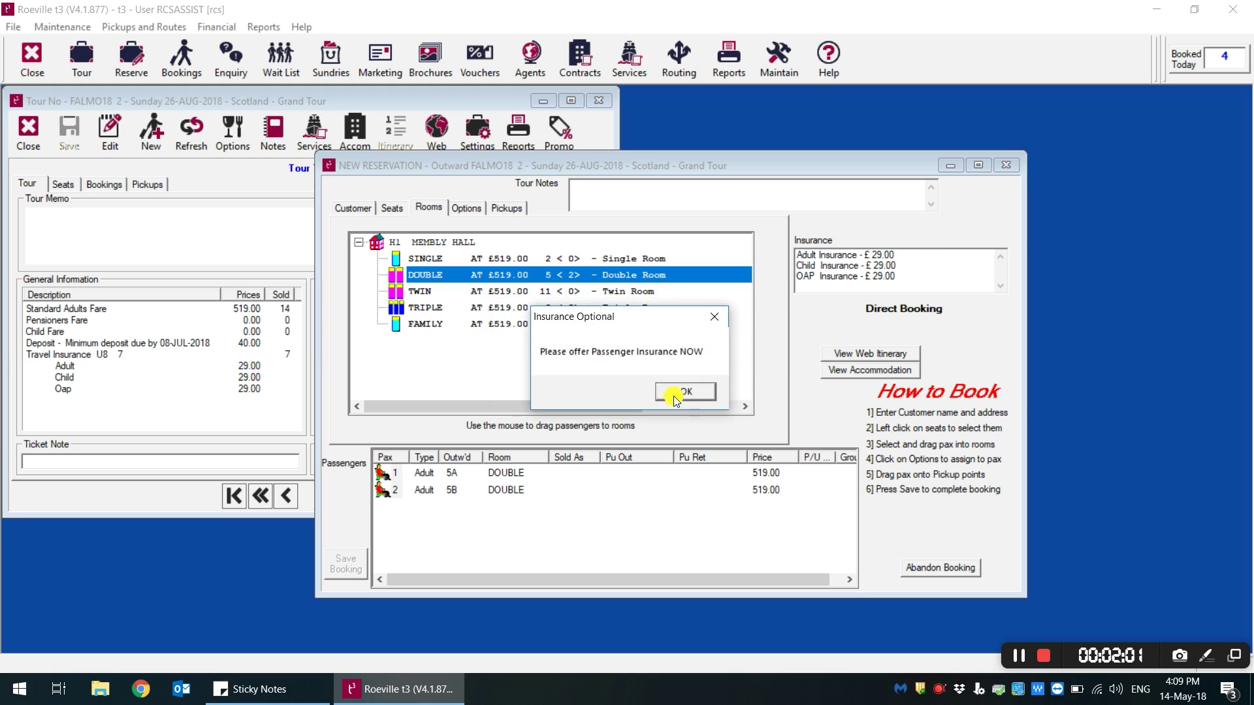
left_click(674, 396)
Search Marketing client records by the customer's postcode and open the booked customer's record
left_click(774, 236)
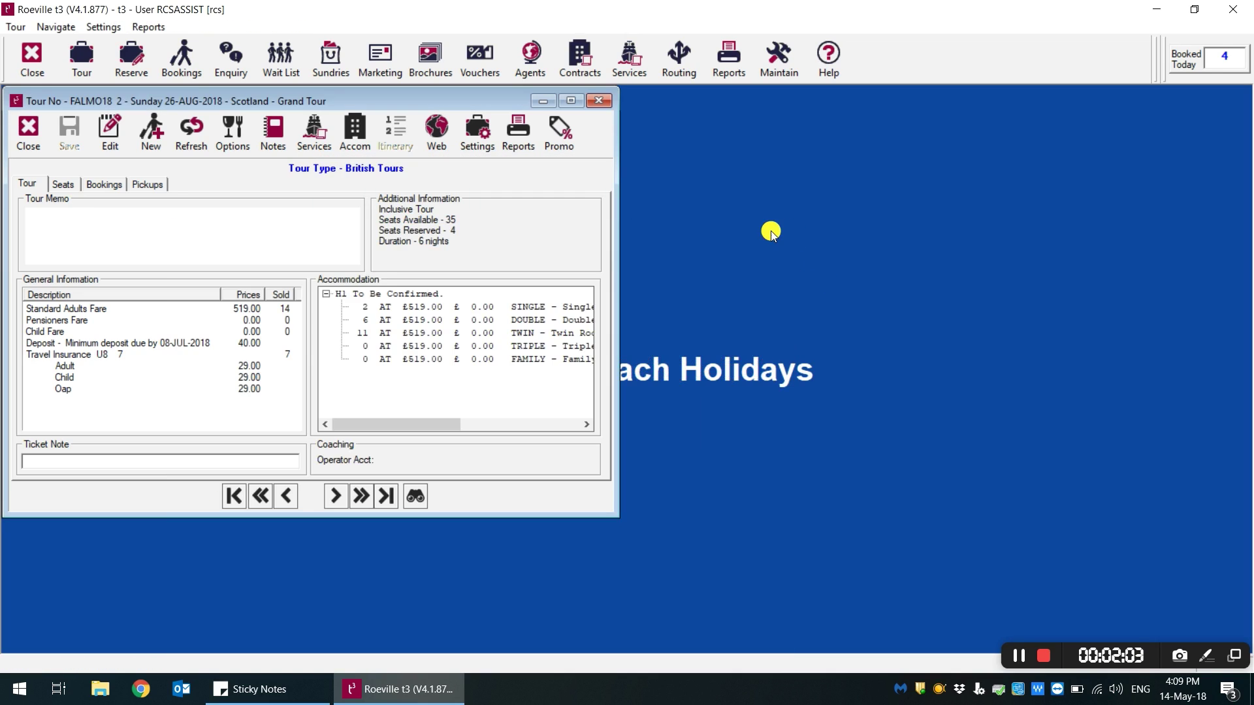
left_click(596, 96)
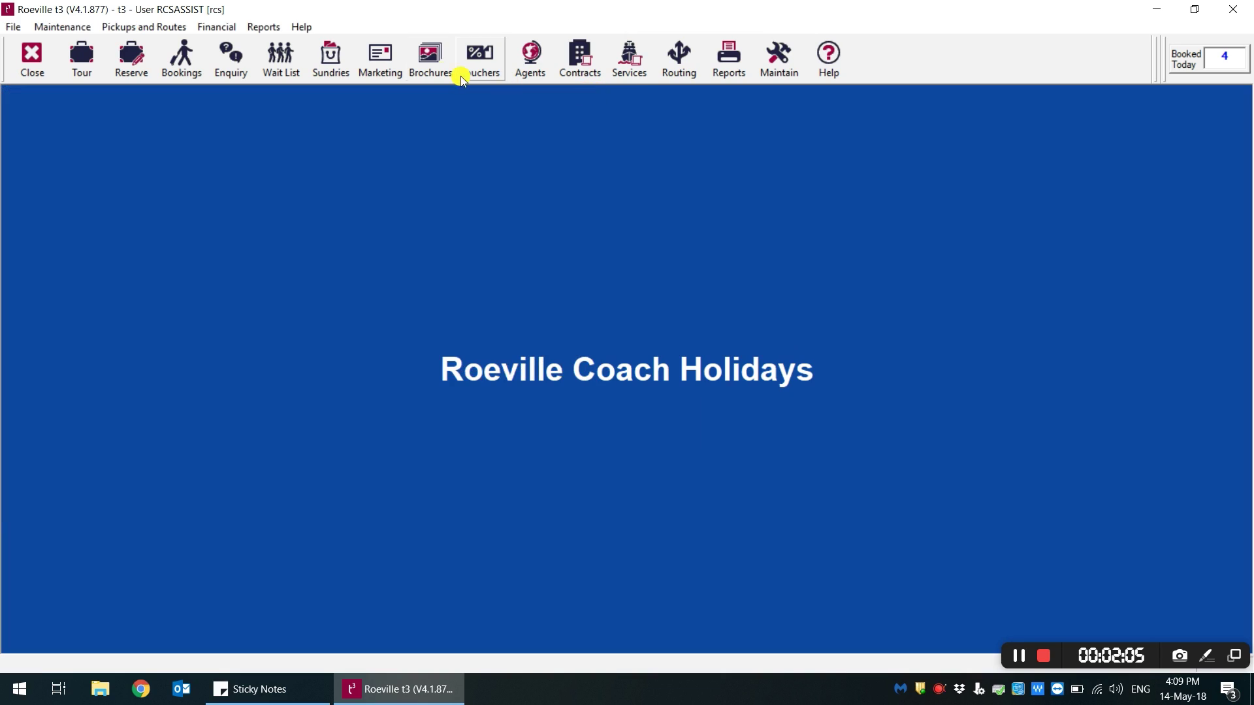
left_click(385, 57)
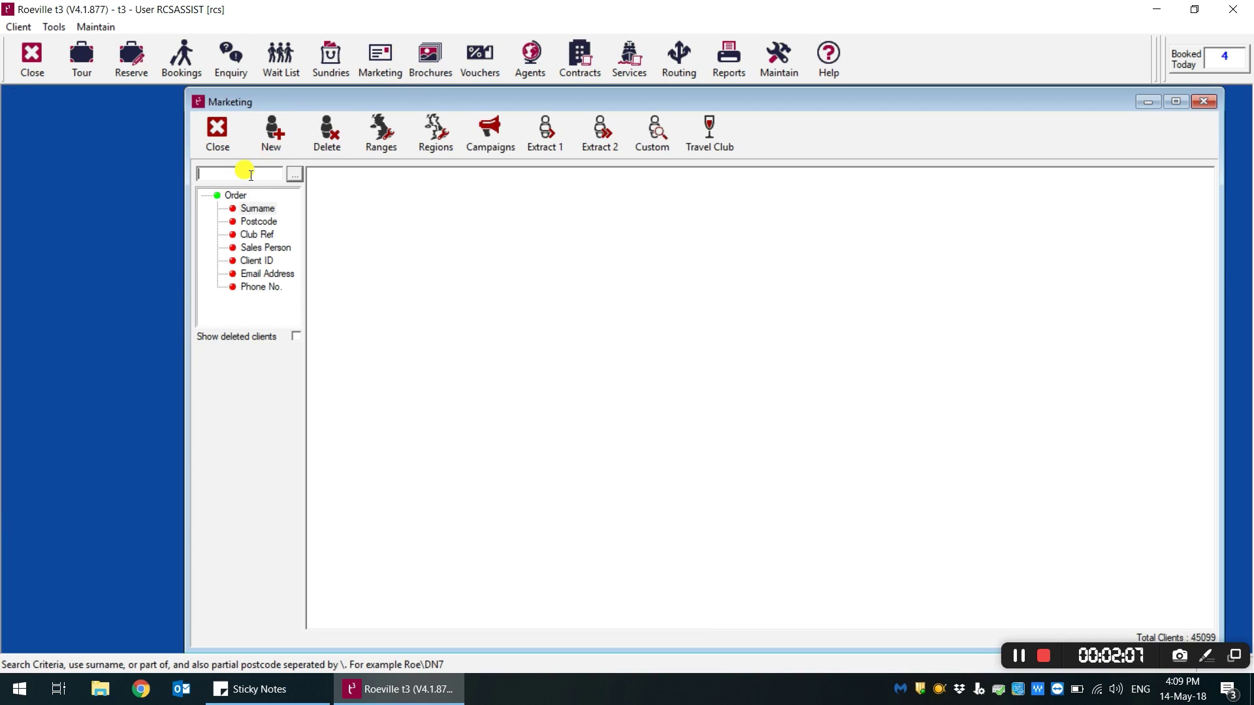
type("dn7 5hf")
left_click(256, 221)
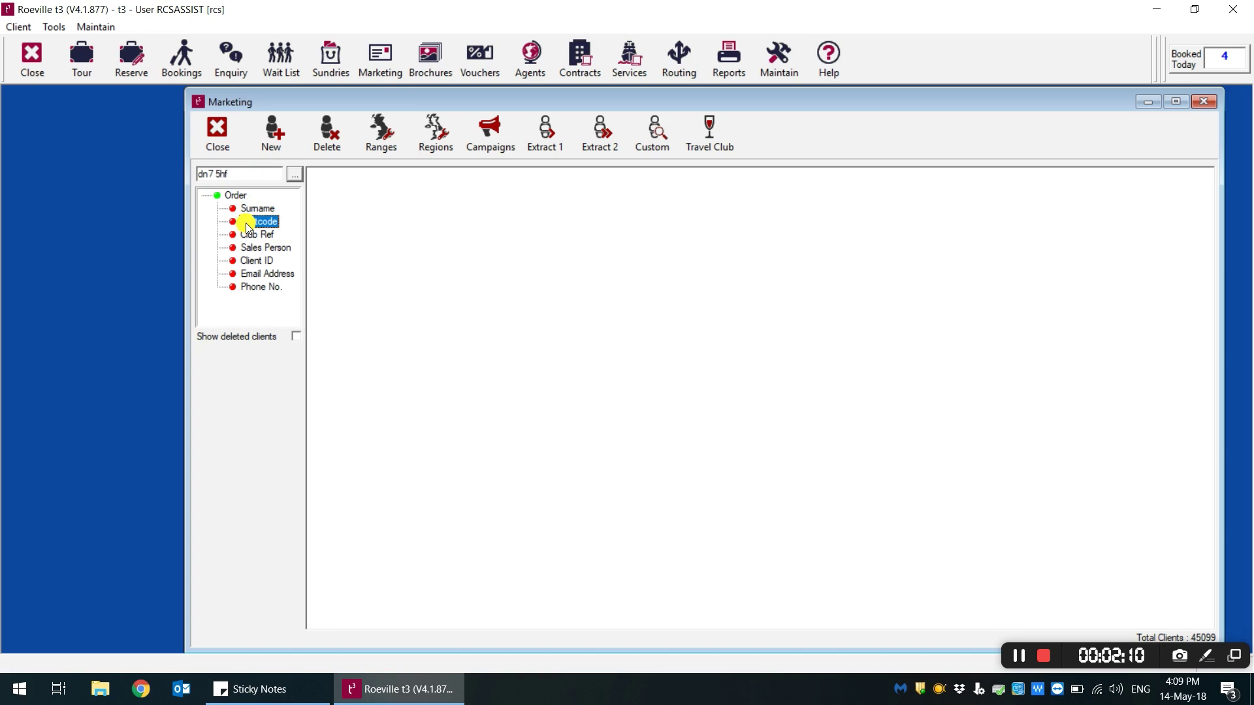
left_click(292, 175)
double_click(432, 189)
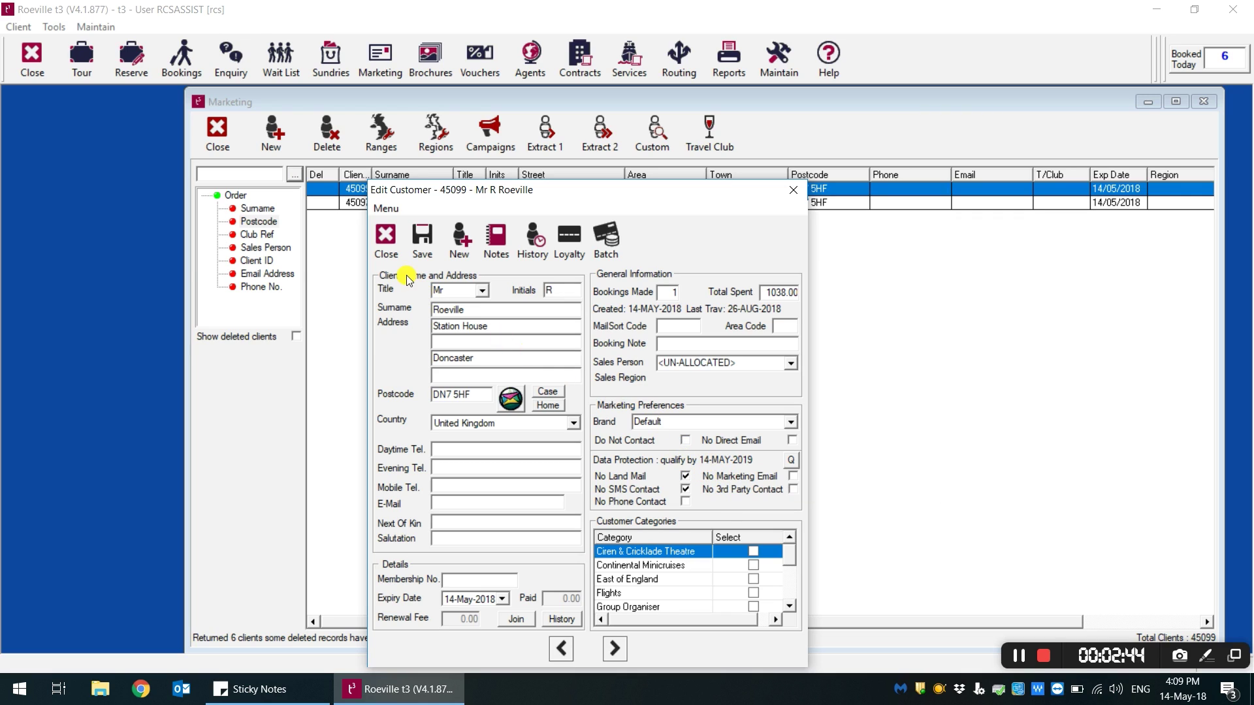
Open the second client and qualify their data protection preferences with No SMS and No Phone Contact
left_click(394, 256)
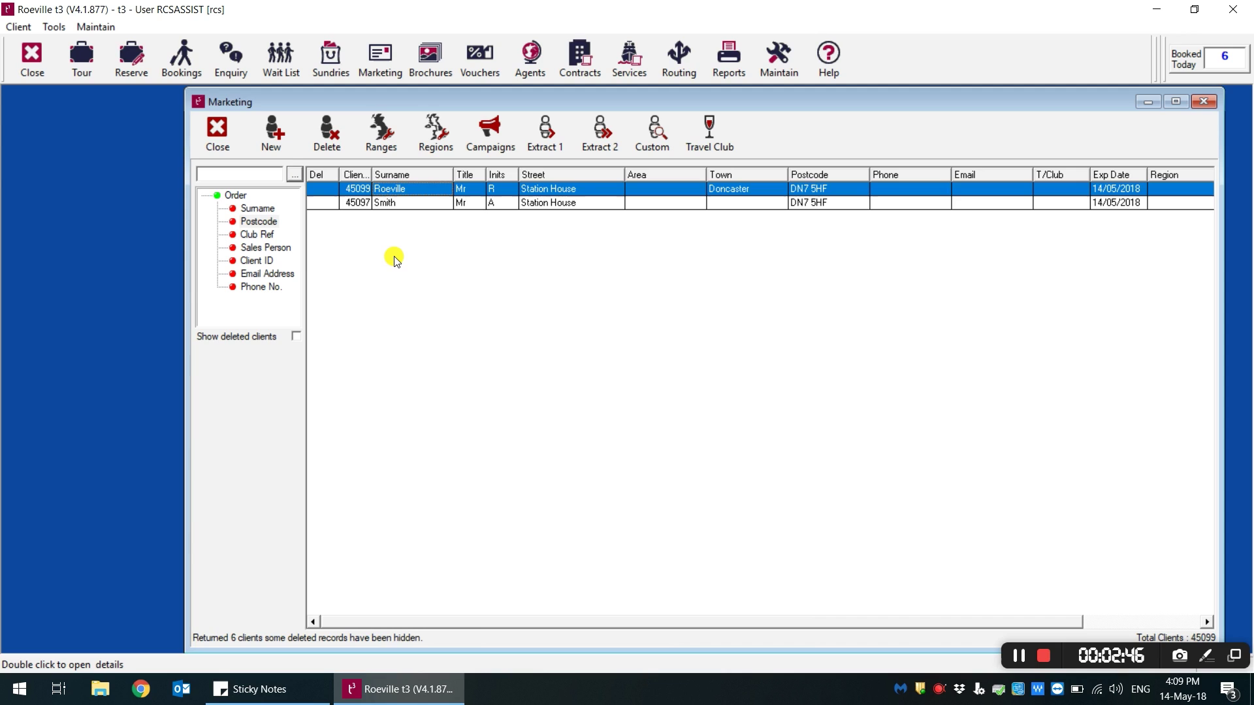
double_click(431, 204)
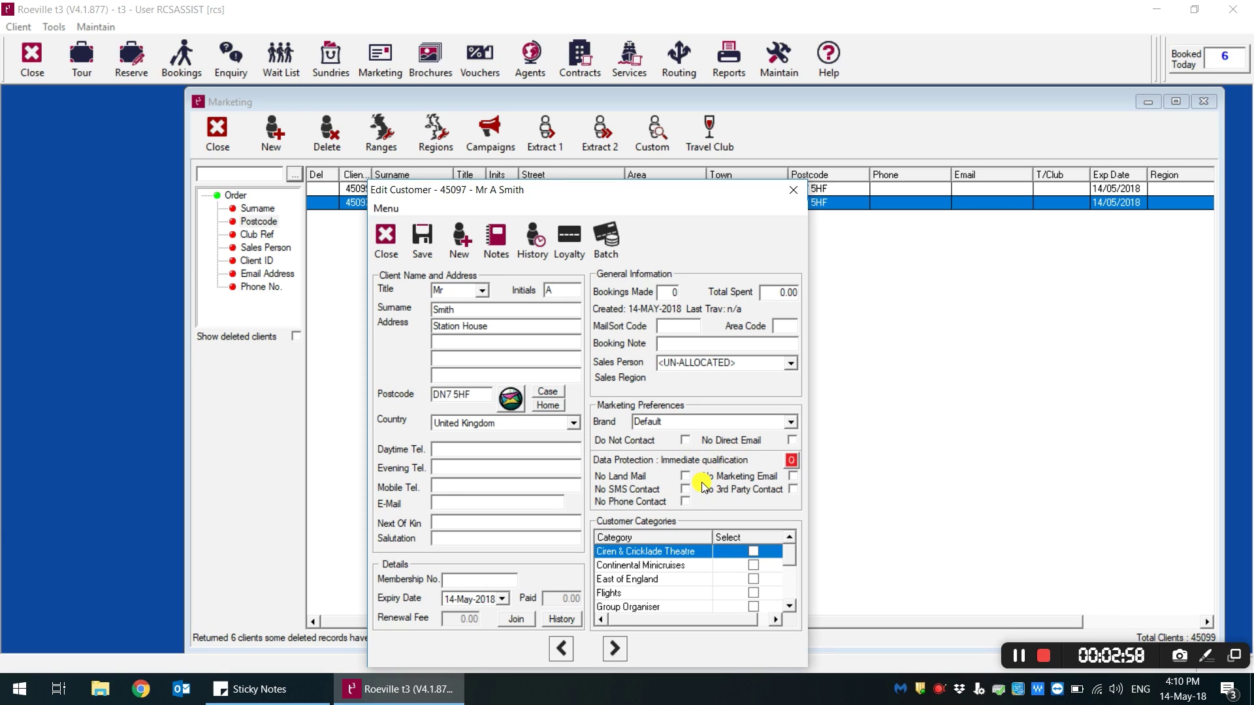
left_click(686, 498)
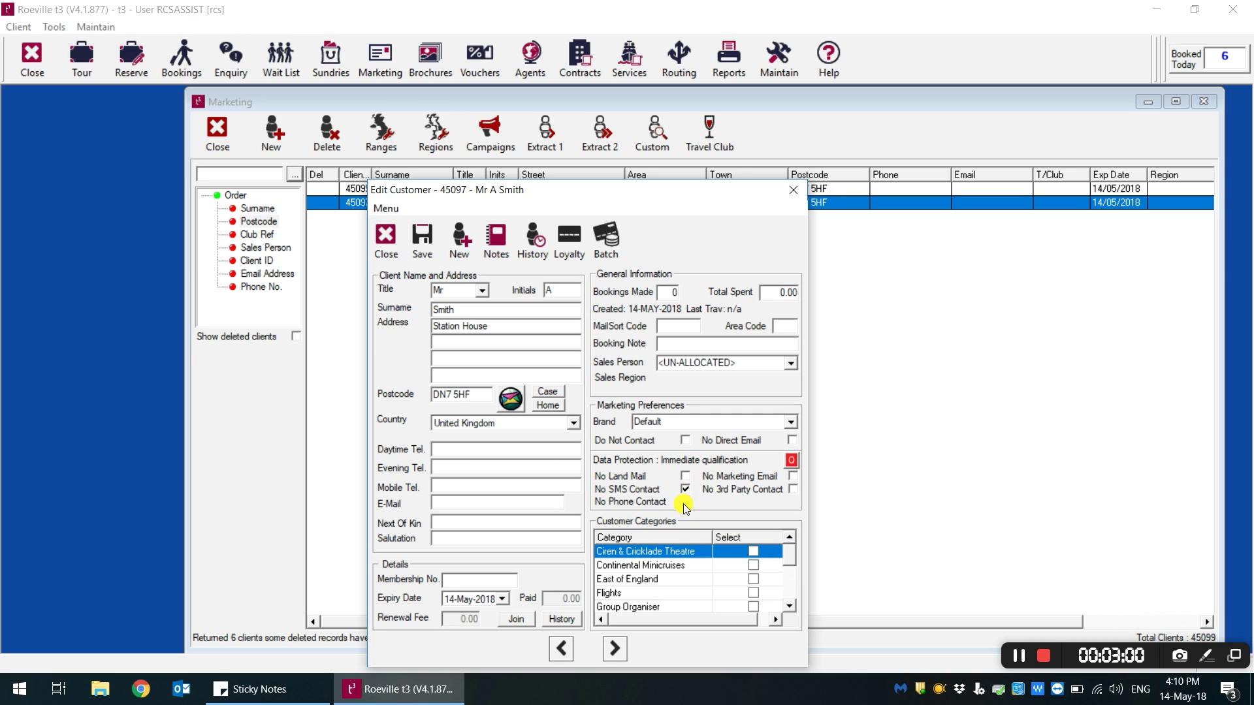
left_click(797, 462)
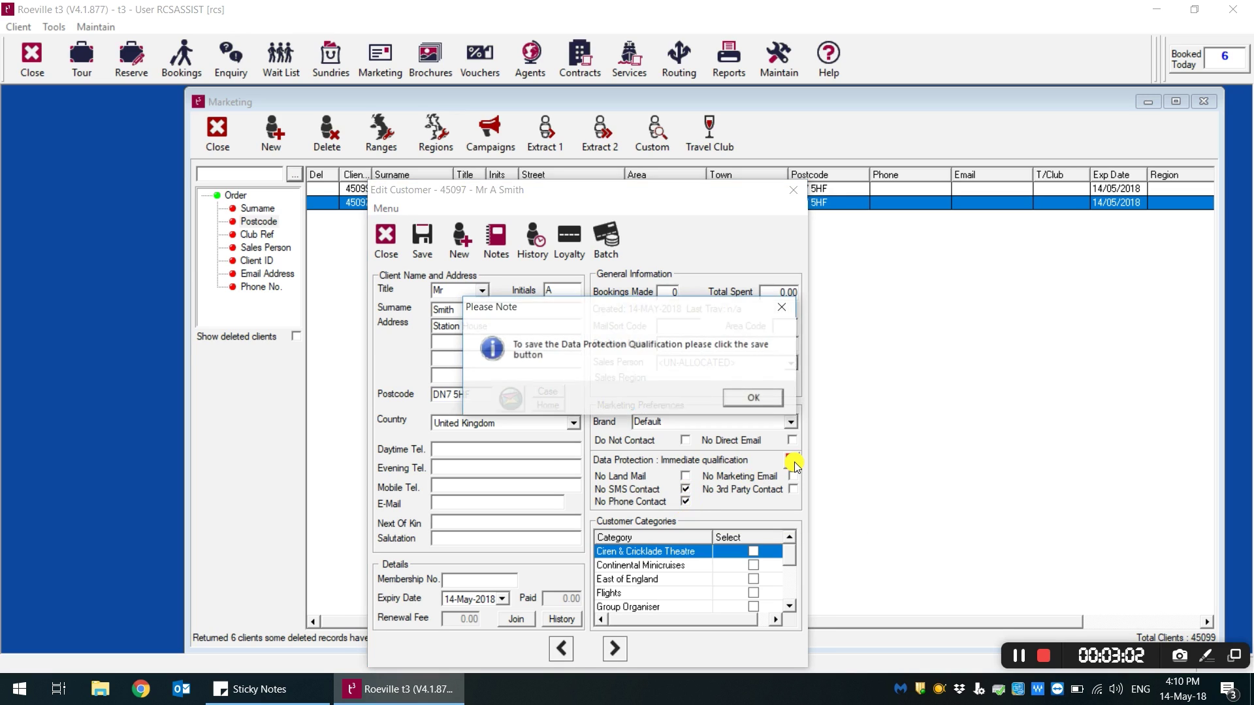
left_click(753, 397)
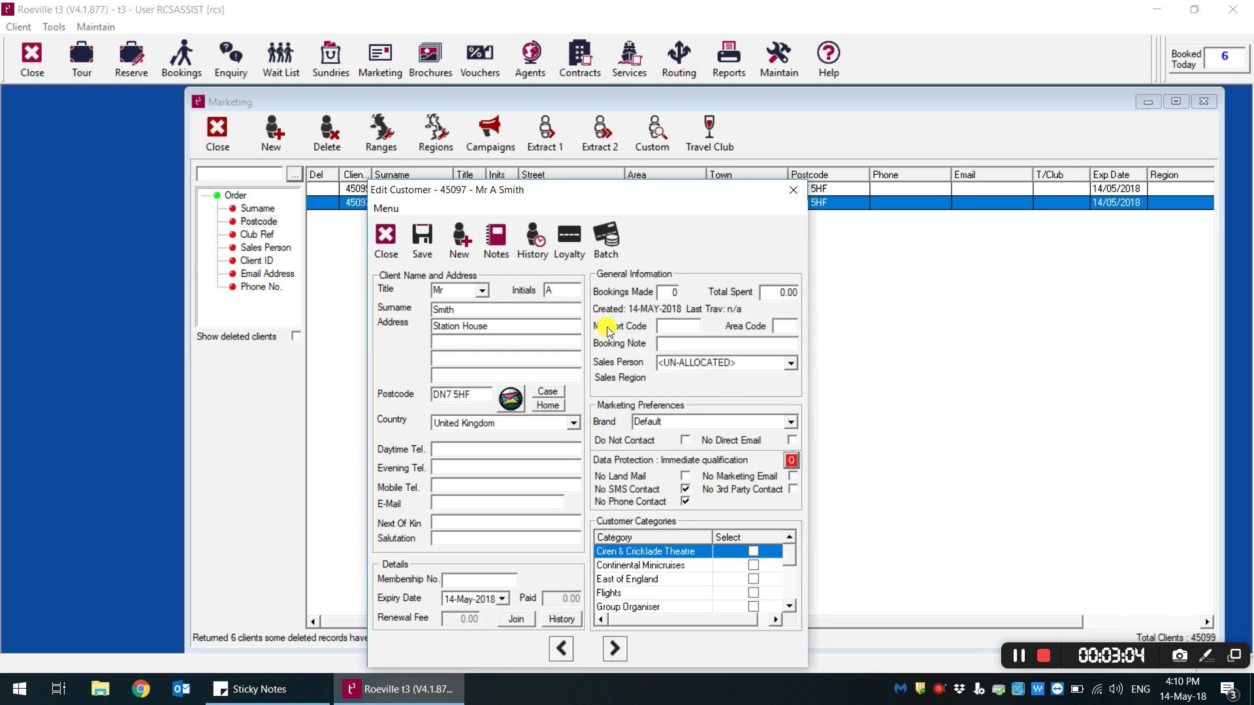
Save the second client's record and close the Marketing client list
left_click(423, 248)
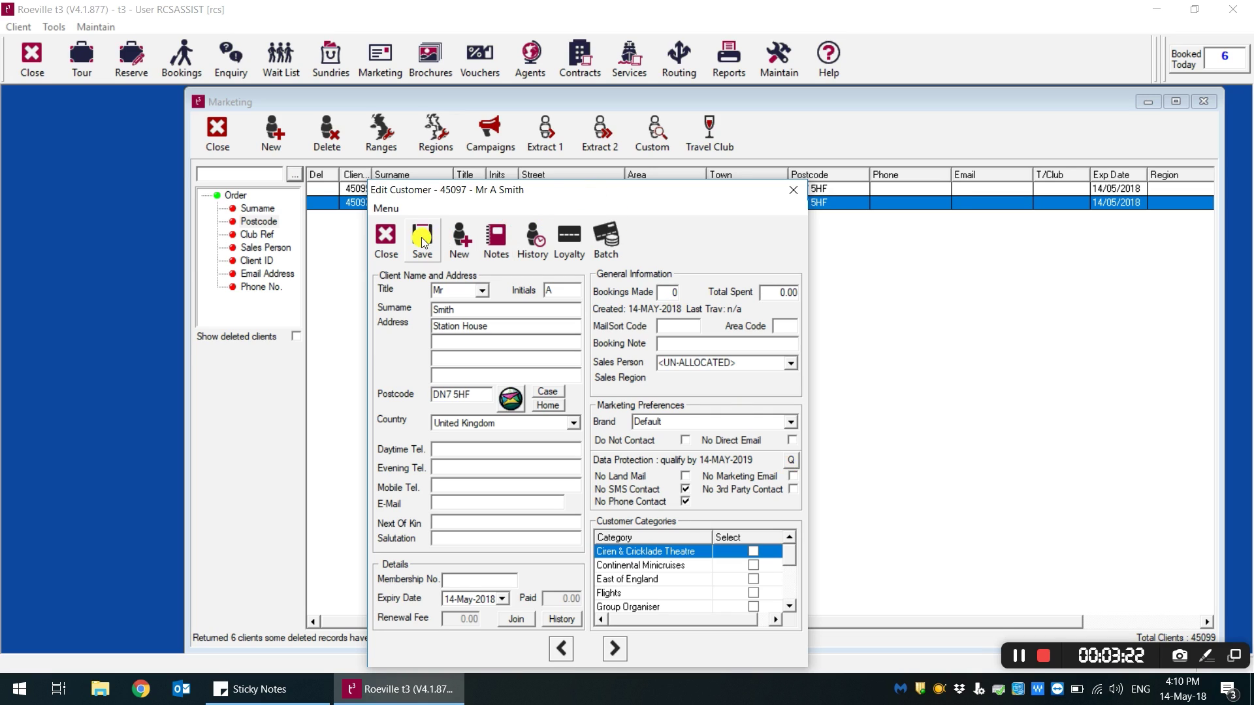
left_click(392, 247)
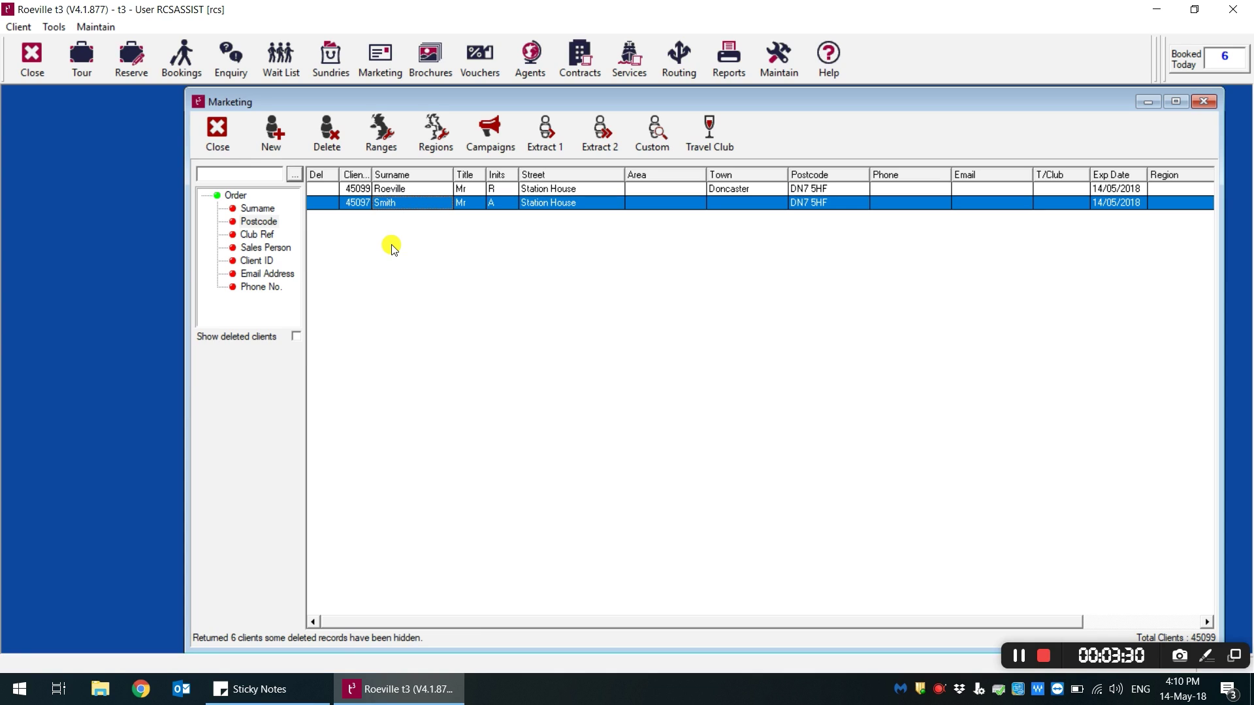
left_click(218, 150)
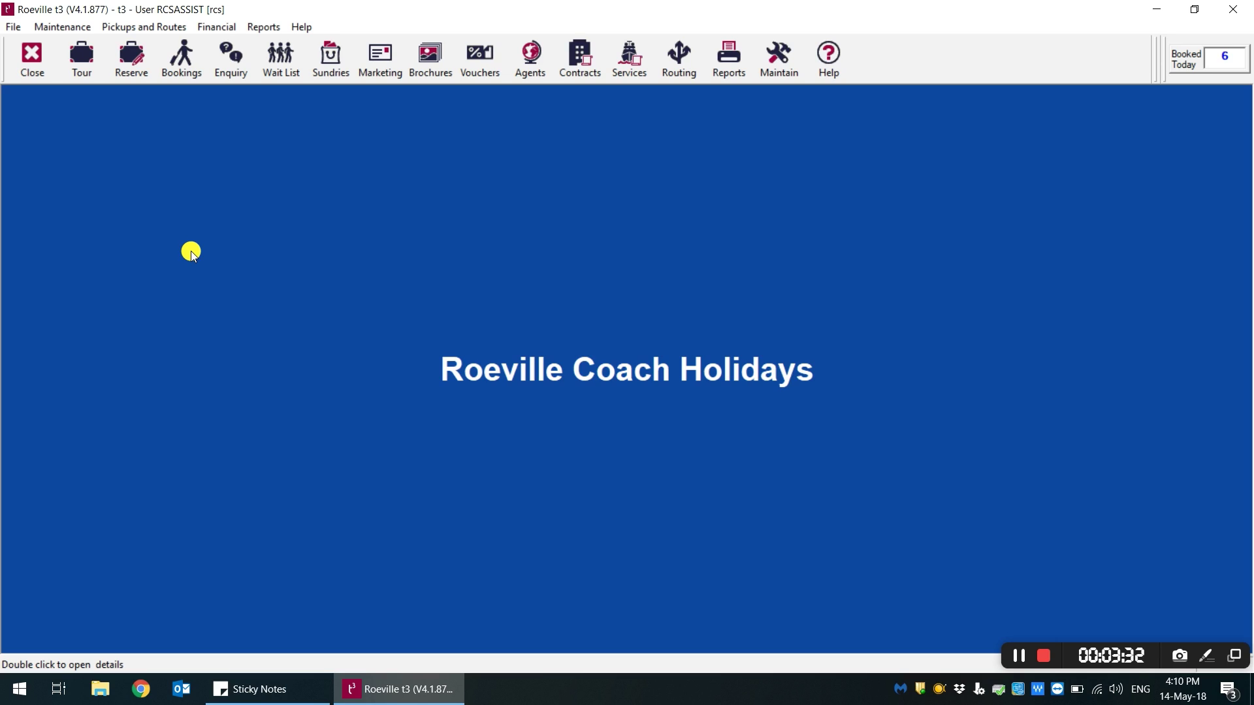